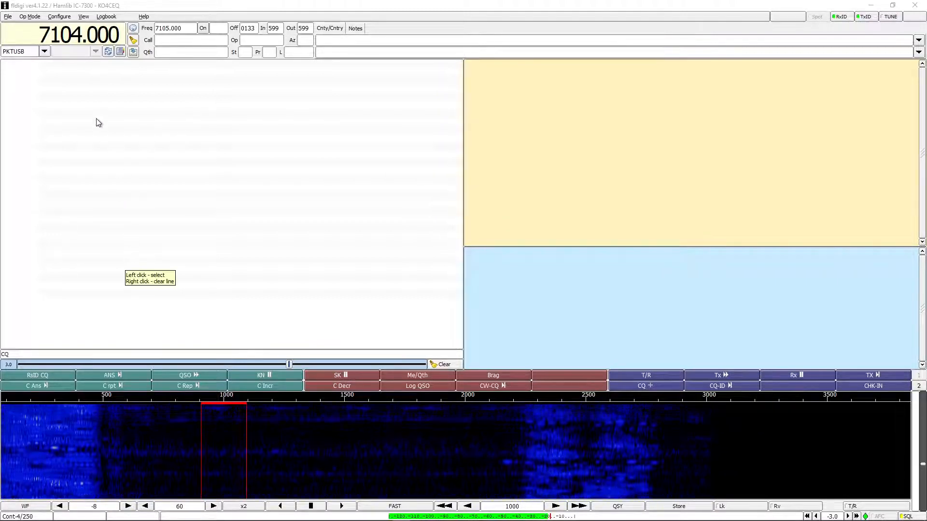
- Open the configuration dialog's Operator-Station page and save the station and operator details
click(58, 17)
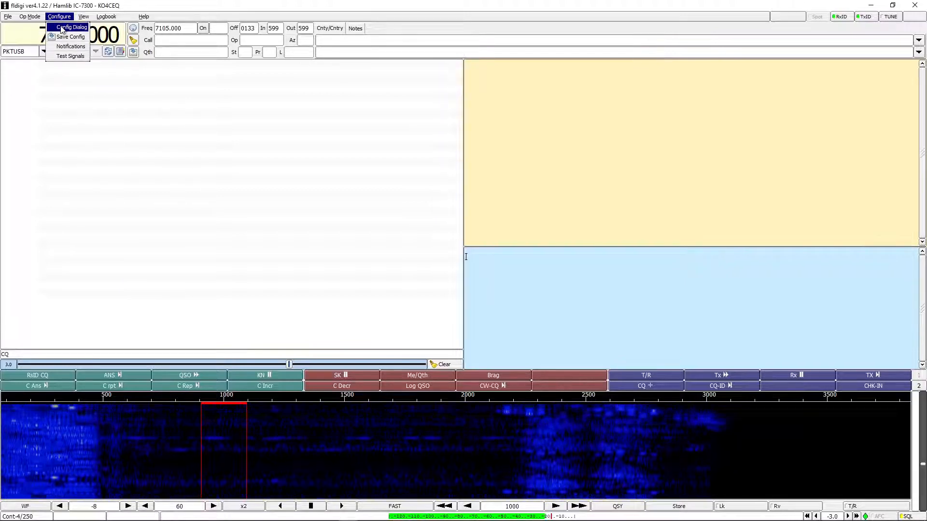
click(62, 29)
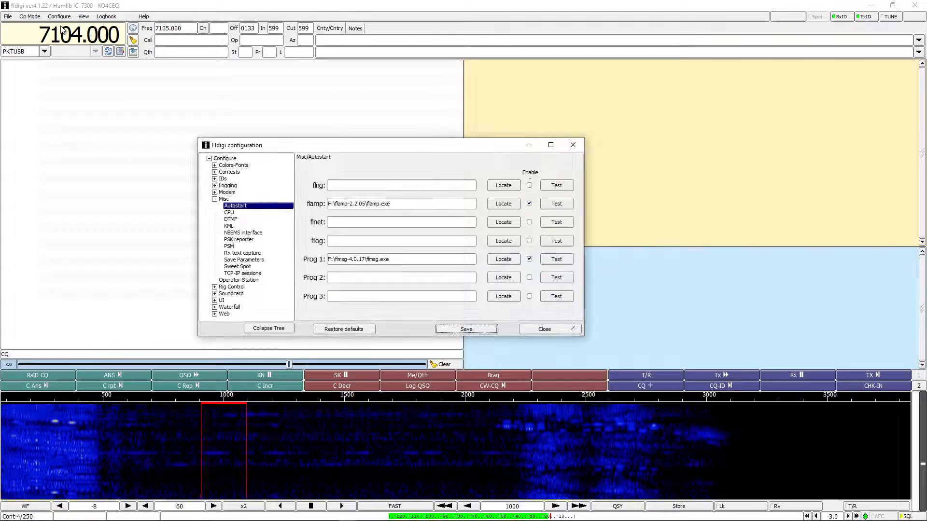
click(214, 199)
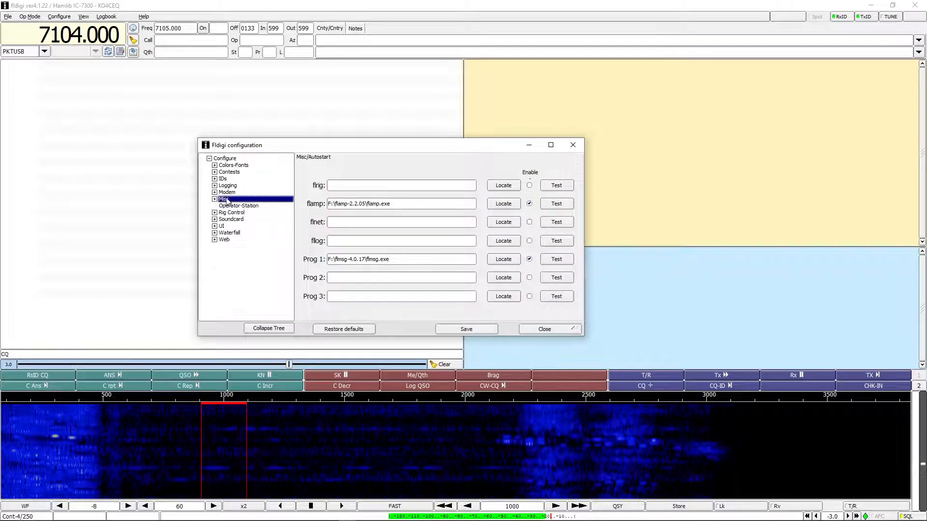
click(231, 205)
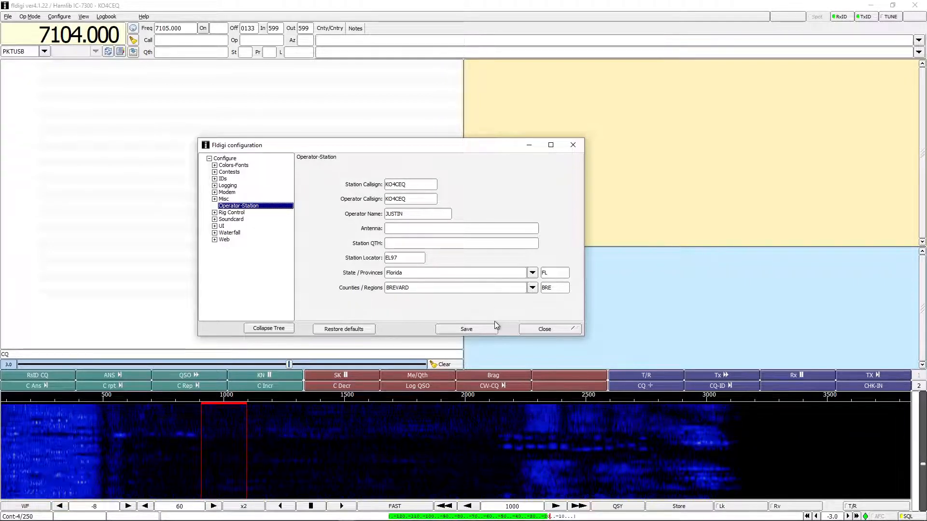
click(471, 327)
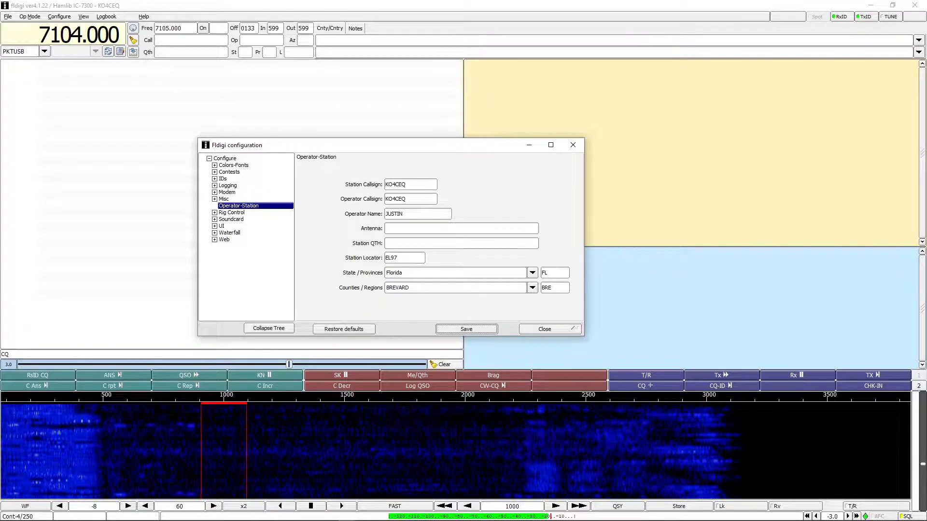
- In the Rig Control flrig settings, enable flrig xcvr control with fldigi as client
click(214, 213)
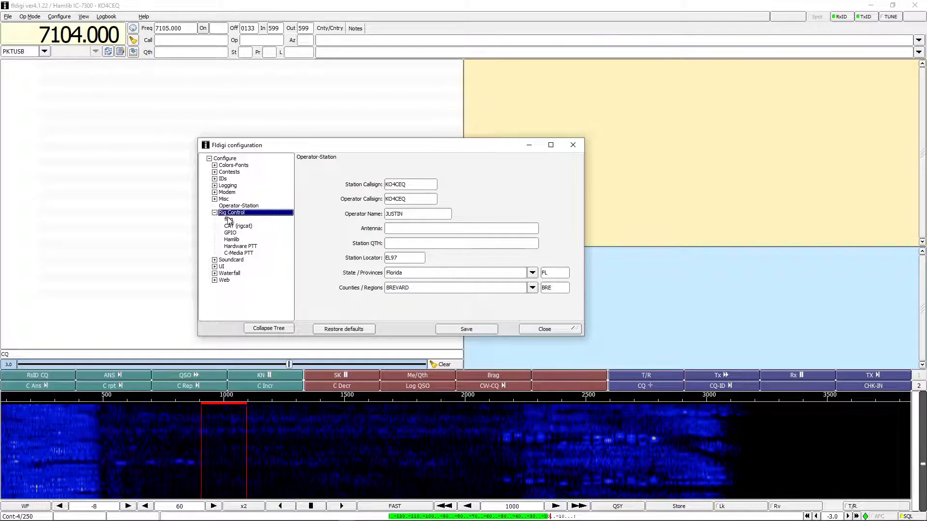
click(230, 220)
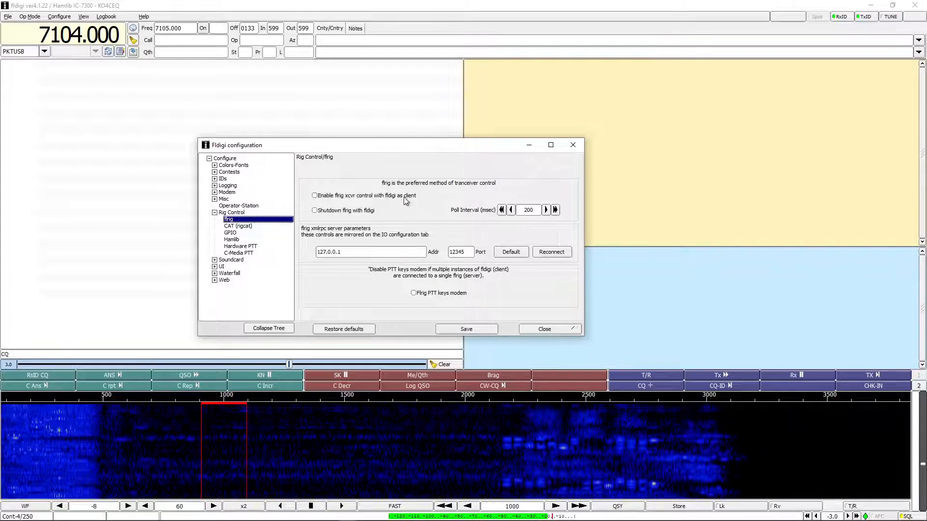
click(316, 196)
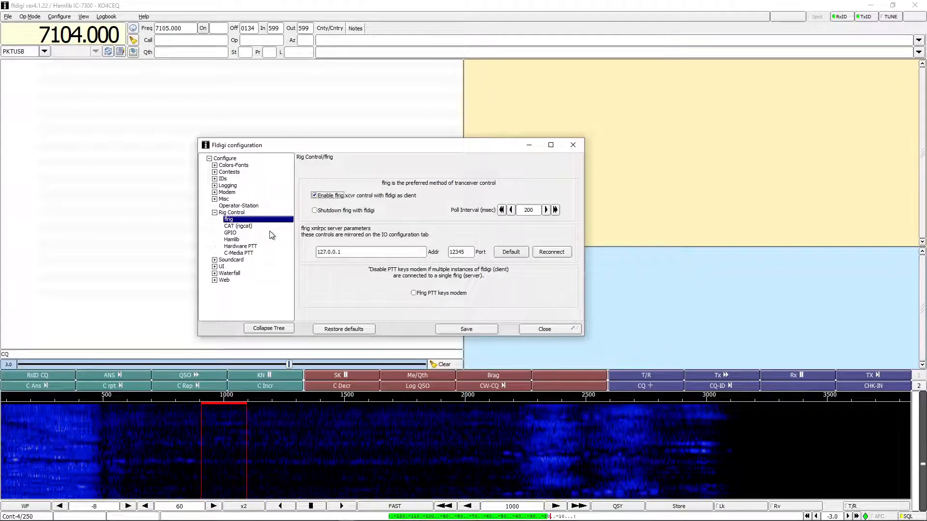
- Review the Hamlib rig list, keep Icom IC-7300 (Stable), enable Use Hamlib, and initialize the connection
click(231, 239)
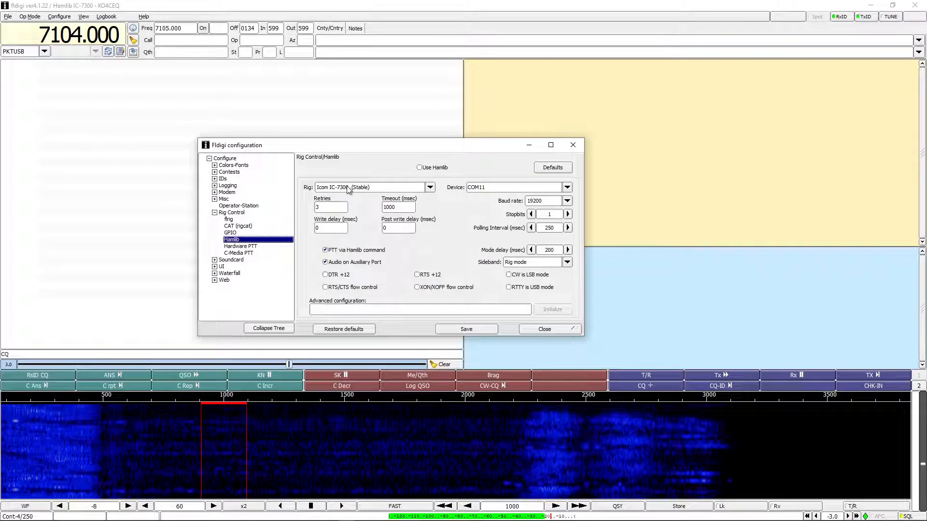
click(430, 187)
scroll(409, 208, down, 2)
scroll(413, 206, up, 5)
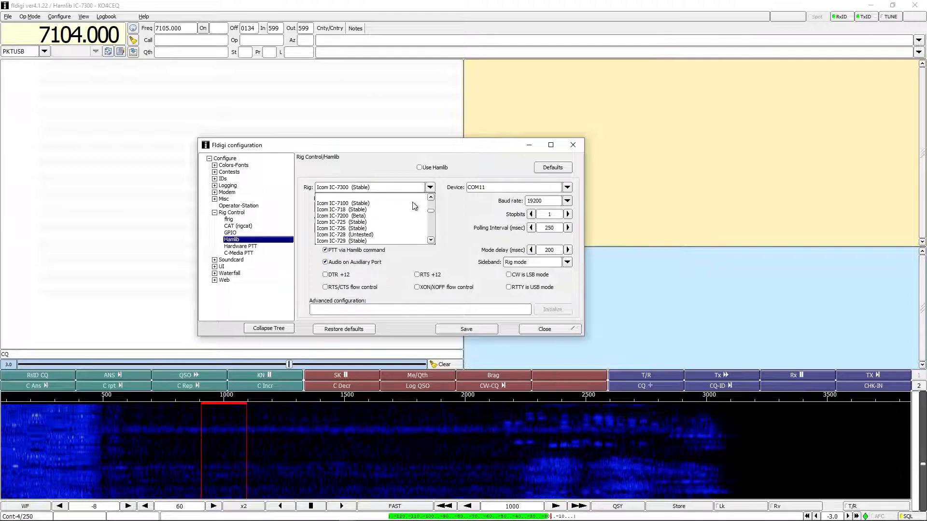
click(463, 213)
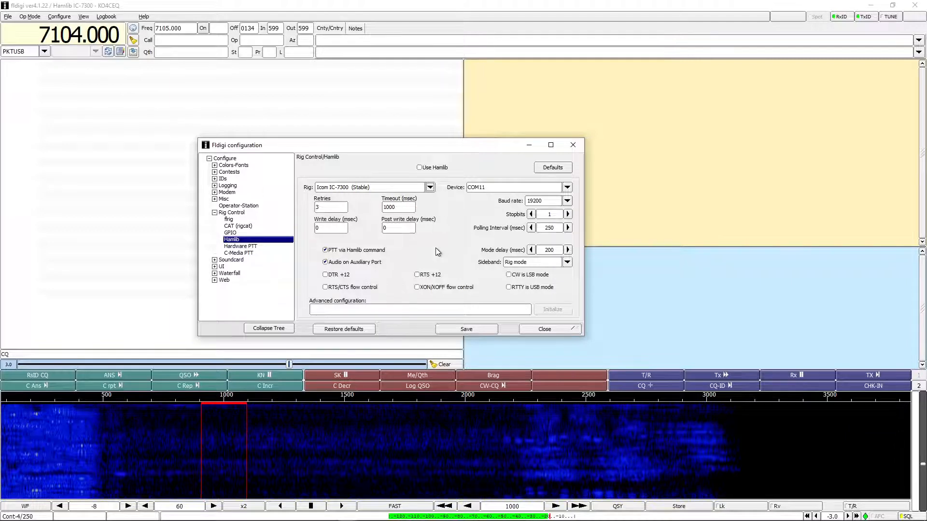
click(420, 168)
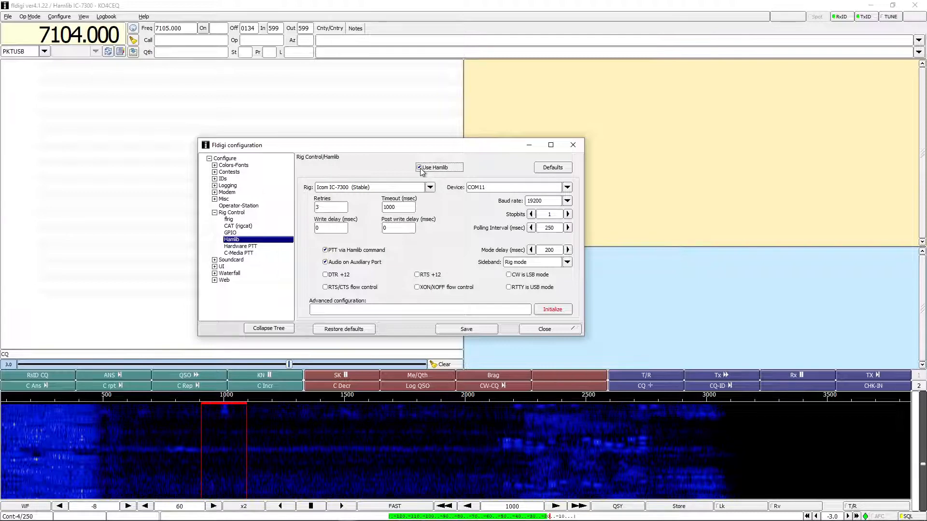
click(553, 310)
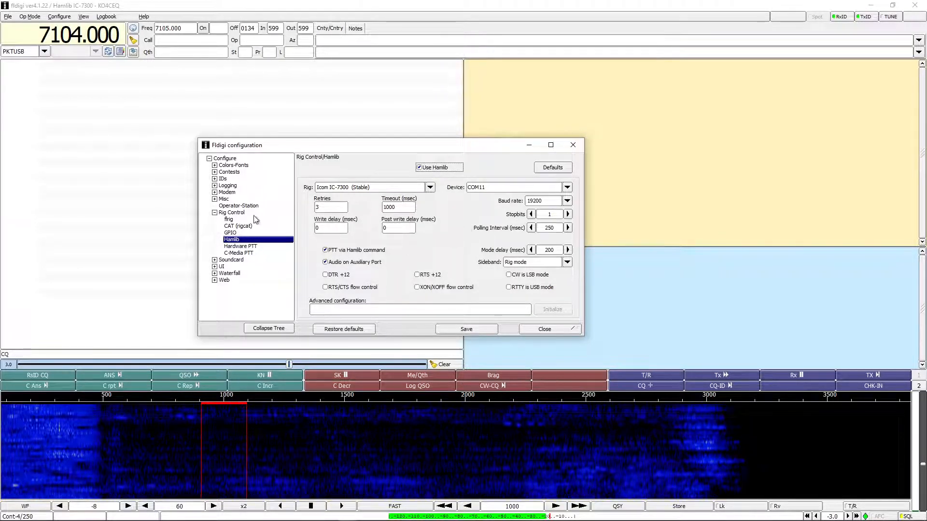
- Examine the Soundcard Devices settings for the PortAudio capture and playback devices
click(215, 213)
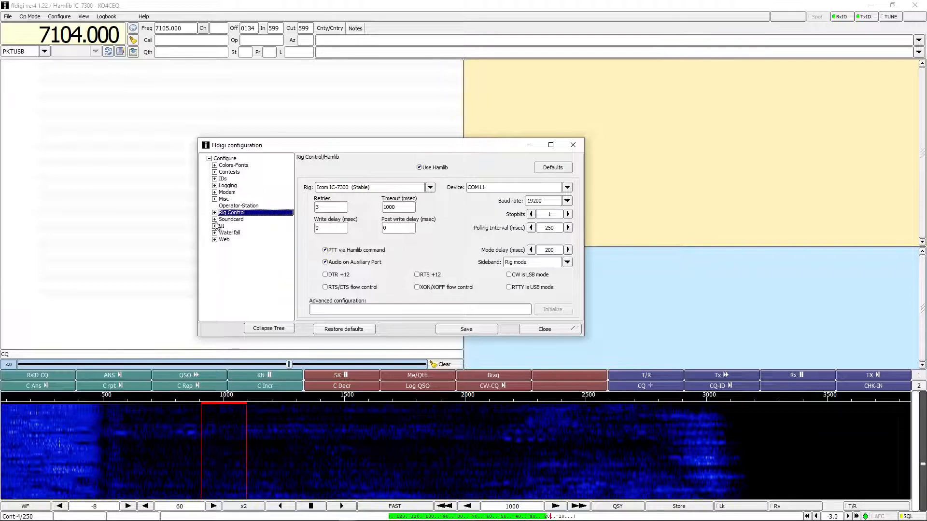
click(214, 220)
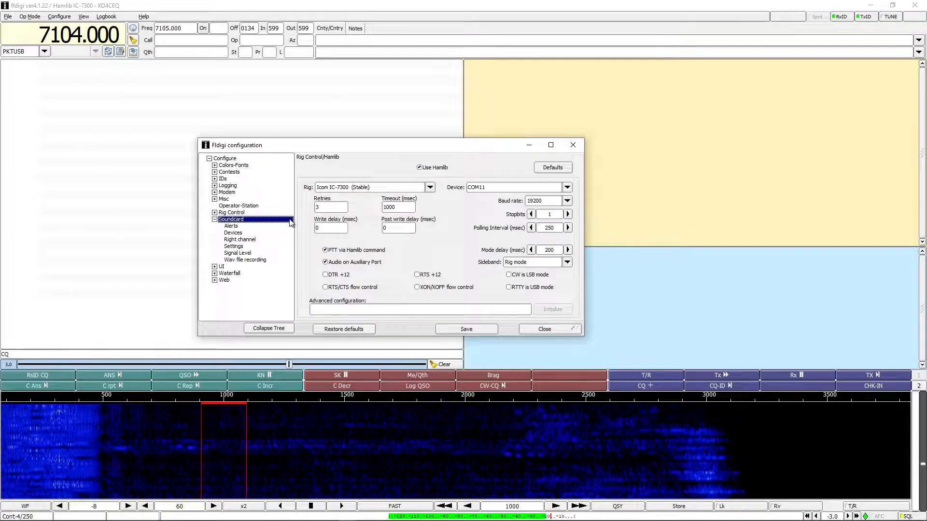
click(240, 234)
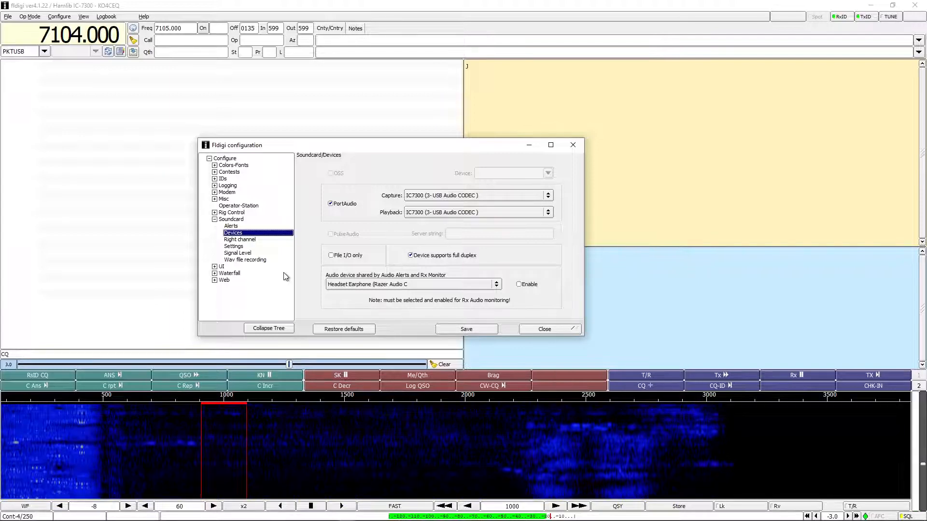
- Preview macro bar layouts Two scheme 4, 2, 6, 8 and 10, and return to Two scheme 3
click(214, 219)
click(214, 226)
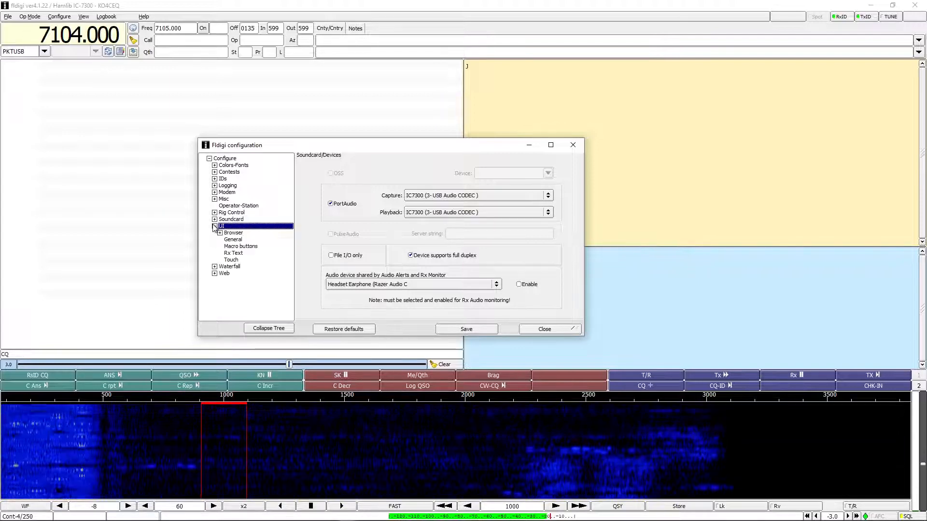
click(242, 247)
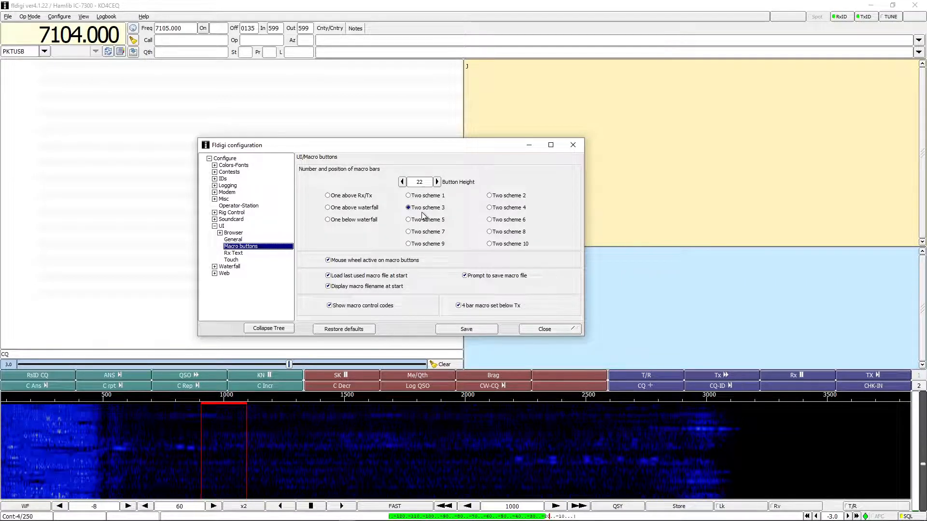
click(492, 208)
click(510, 195)
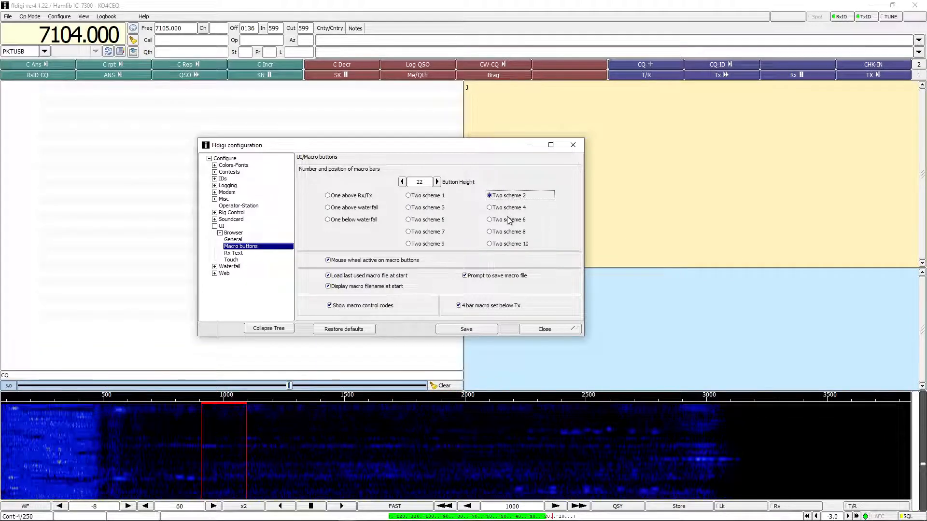
click(508, 220)
click(507, 232)
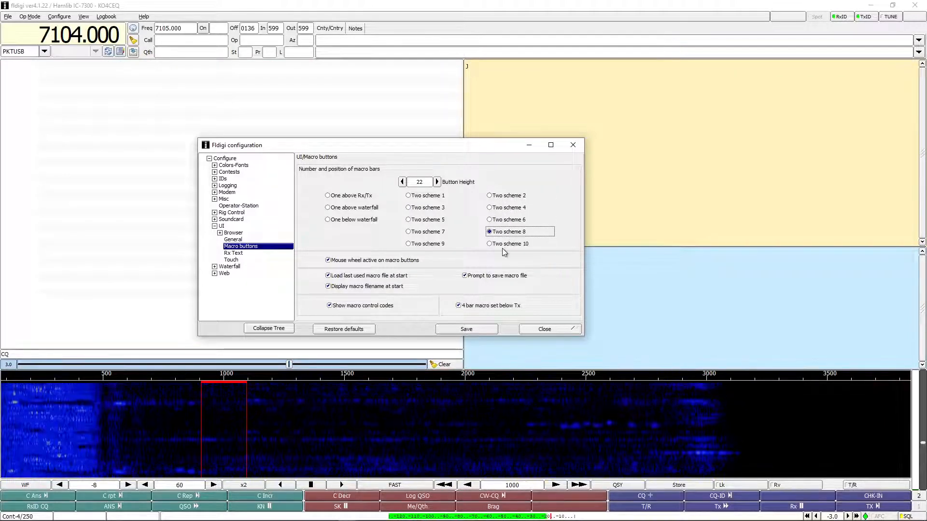
click(505, 244)
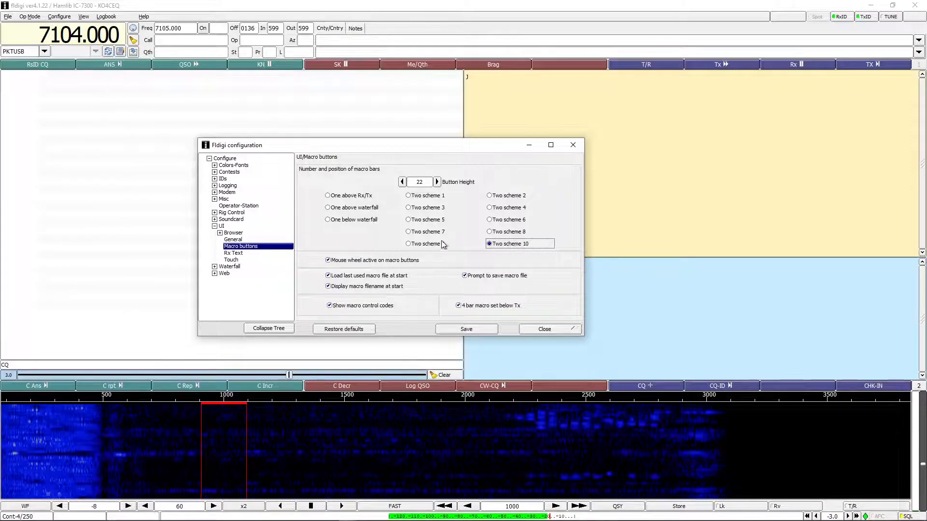
click(420, 207)
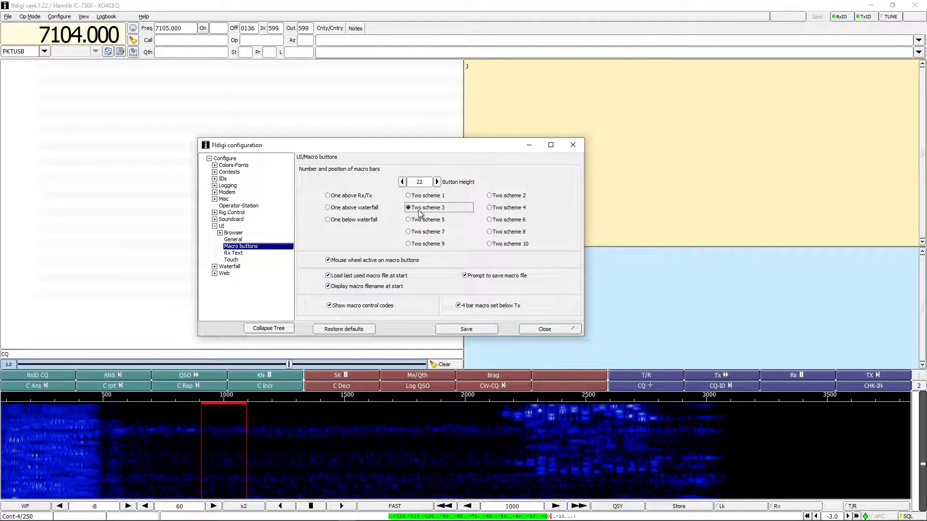
click(215, 226)
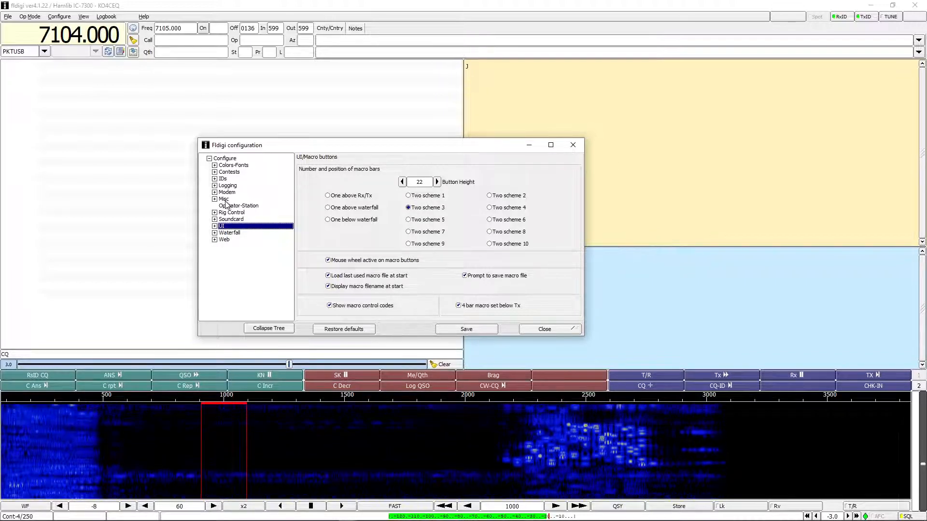
- Open the Misc Autostart settings and enable automatic starting of flamp
click(215, 199)
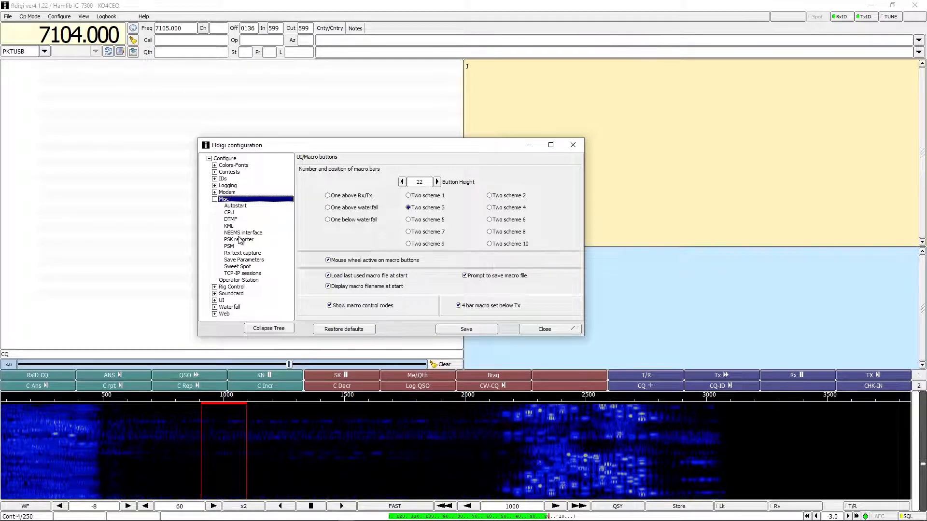
click(242, 208)
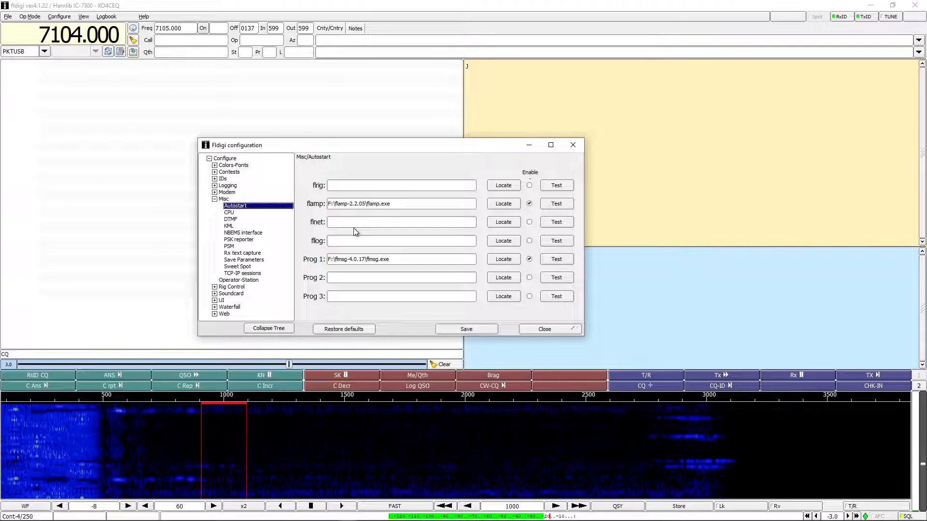
click(530, 204)
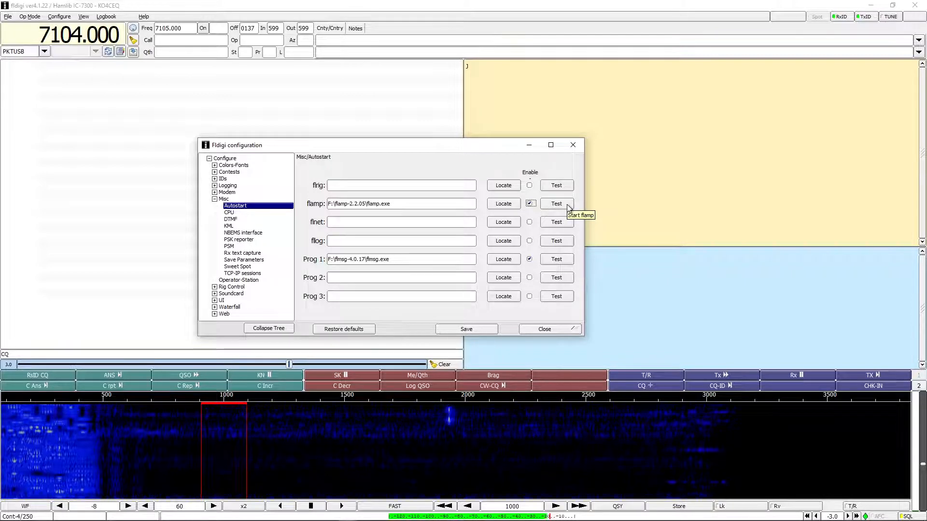
- Locate flamp.exe in the flamp-2.2.05 folder on drive F: as the flamp autostart program and save the configuration
click(492, 207)
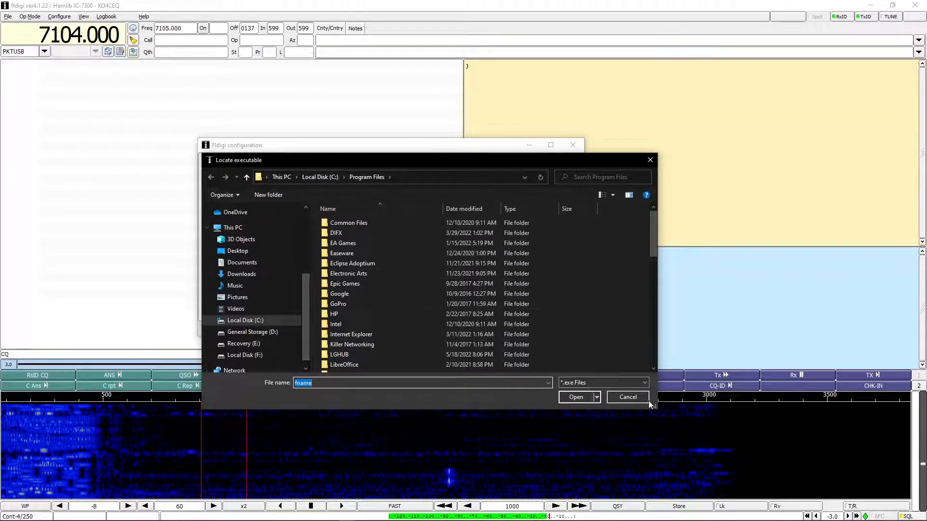
click(636, 401)
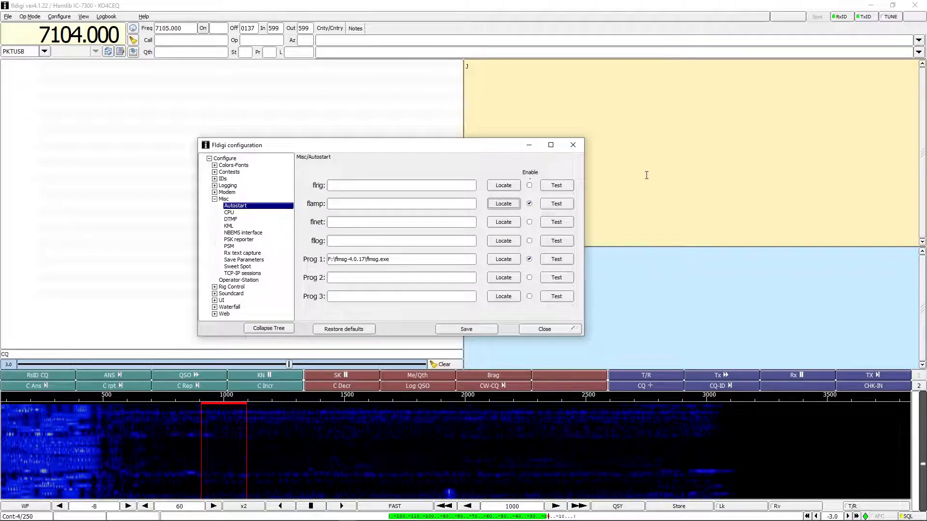
click(491, 208)
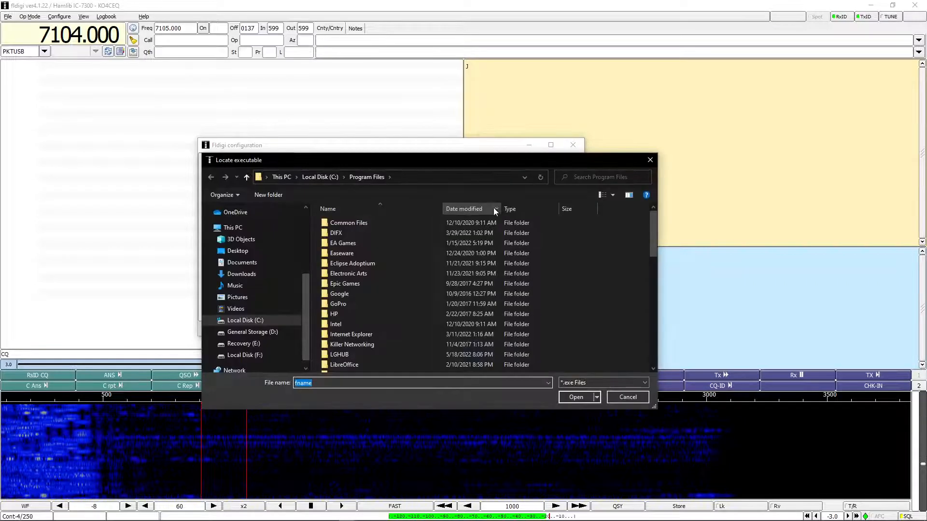
scroll(375, 317, down, 3)
scroll(375, 317, up, 2)
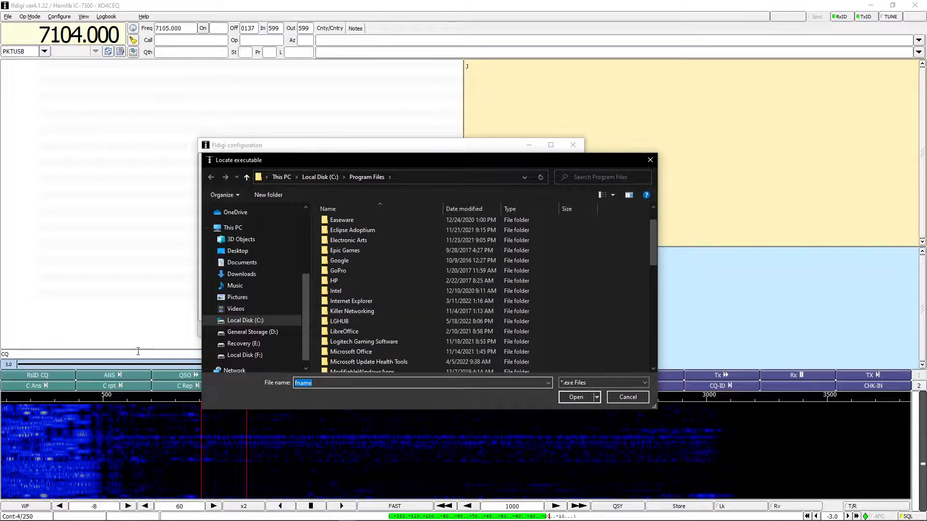
click(240, 354)
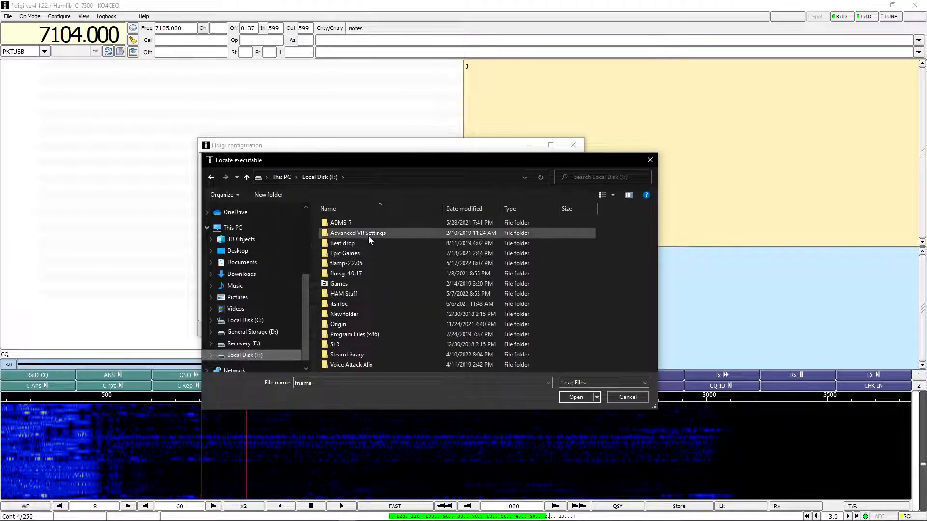
double_click(354, 295)
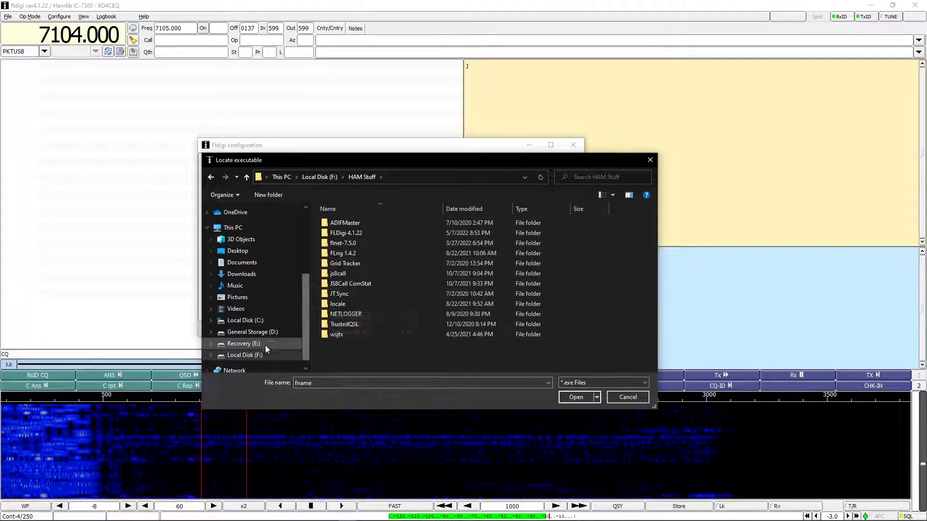
click(256, 356)
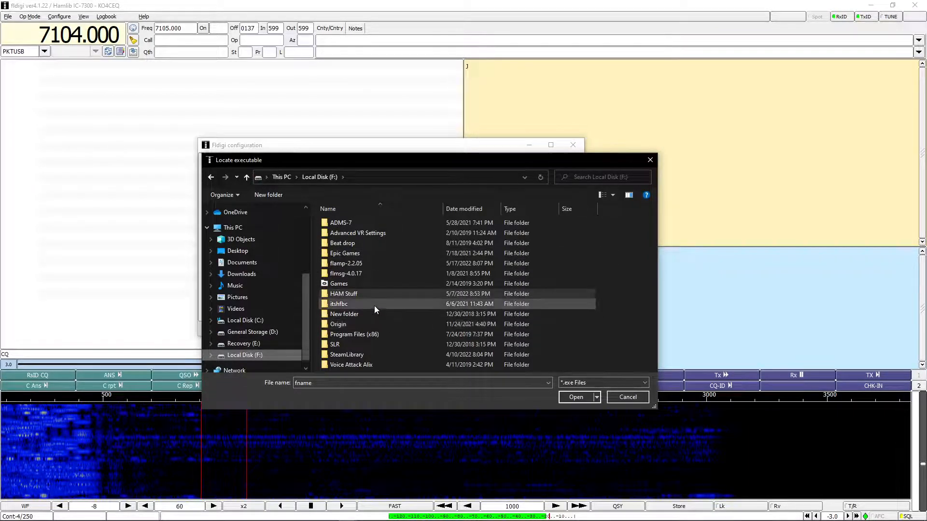
drag(413, 161, 435, 139)
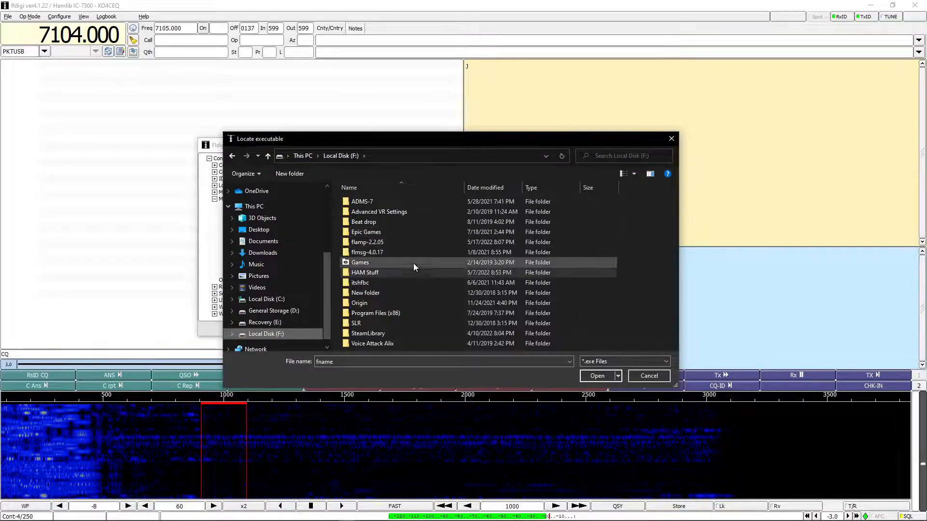
double_click(403, 242)
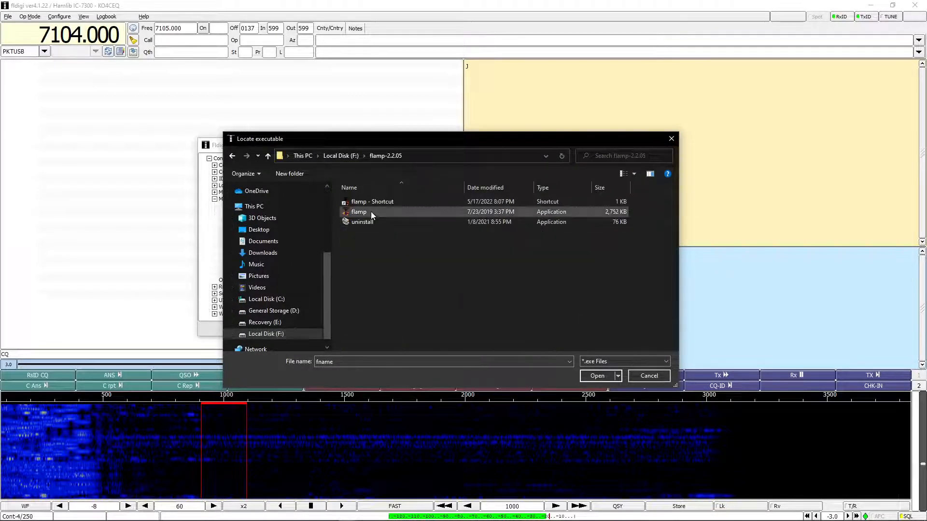
click(369, 211)
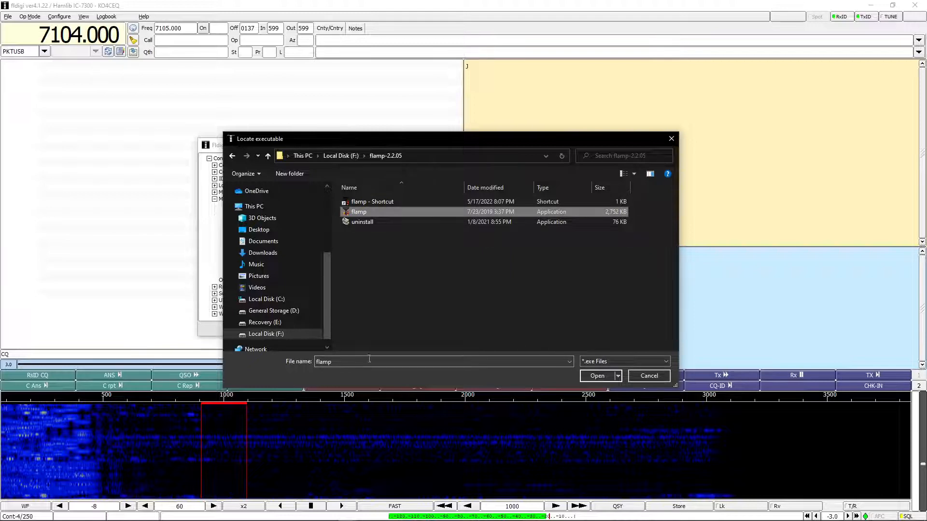
click(593, 376)
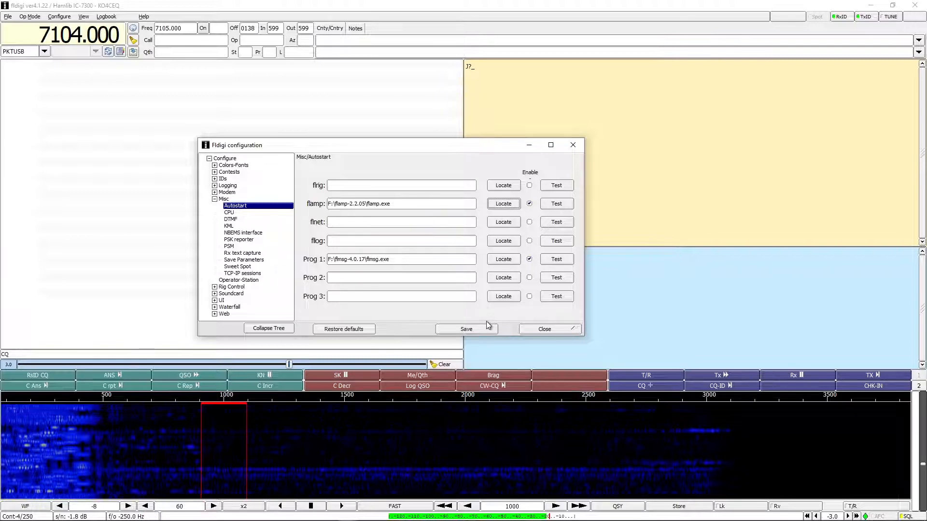
click(467, 331)
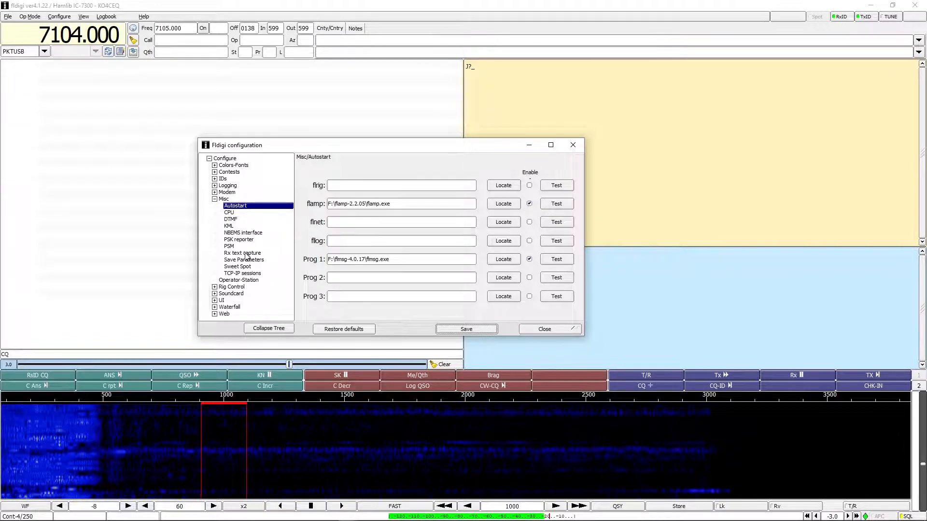
- Review the Misc Sweet Spot frequencies for CW, RTTY and PSK, and save and close the configuration
click(241, 267)
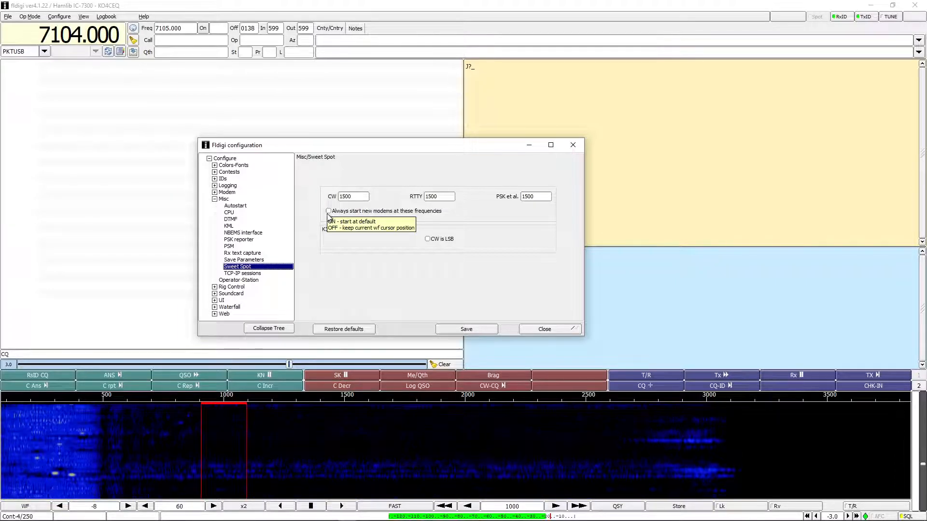
click(488, 331)
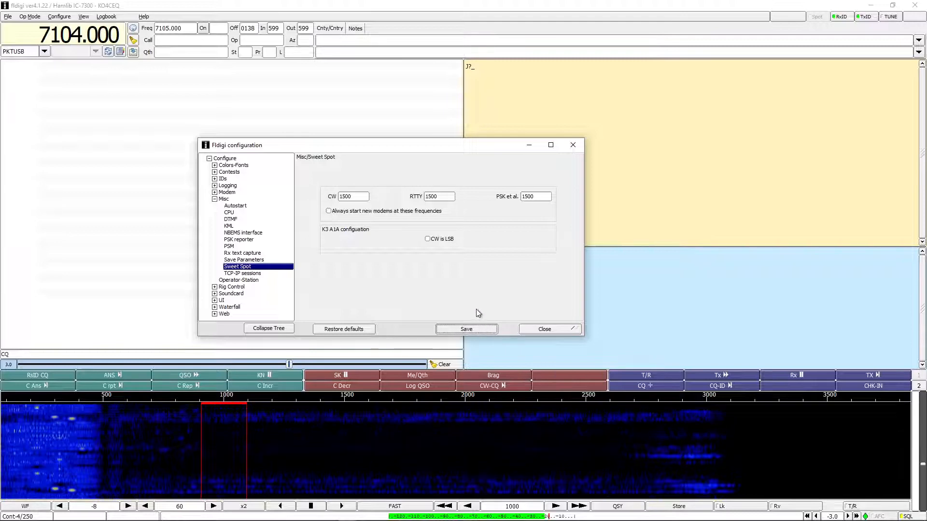
click(545, 329)
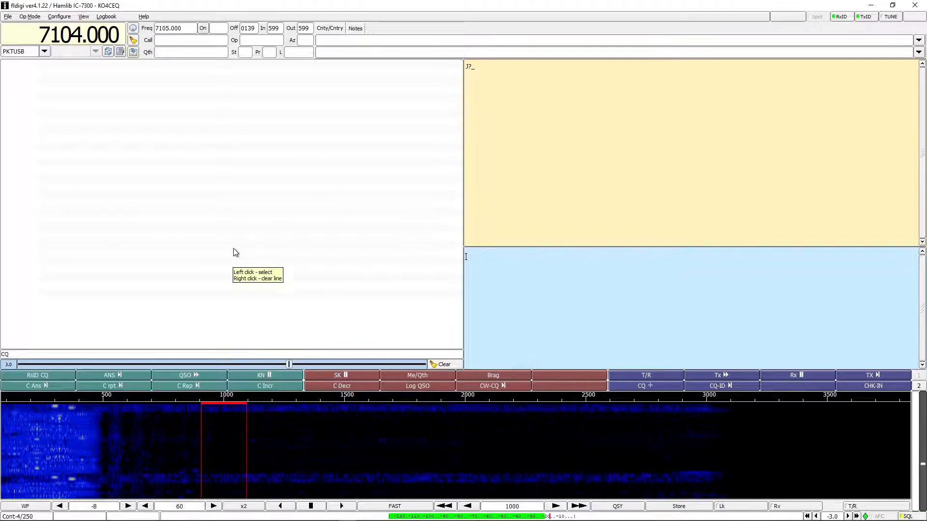
- Hide the channels browser and switch the macro display to the 48-macro view
click(83, 17)
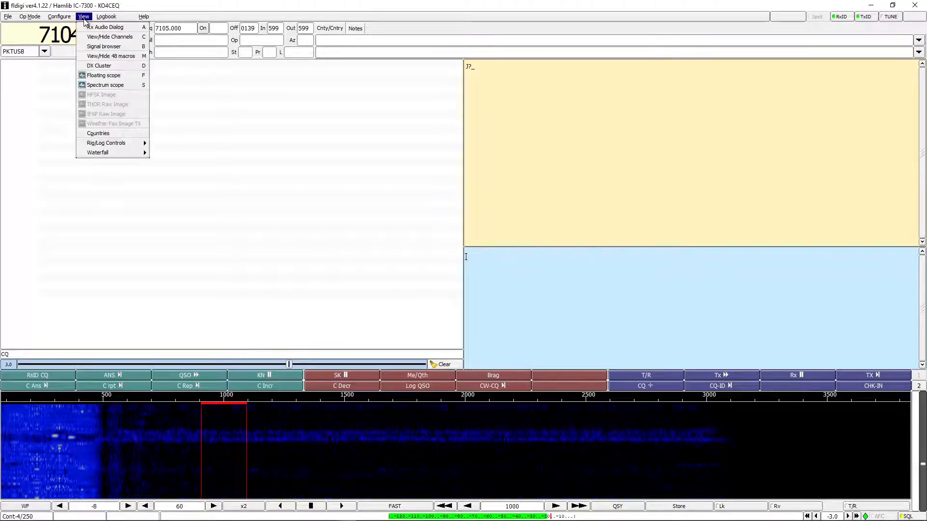
click(130, 37)
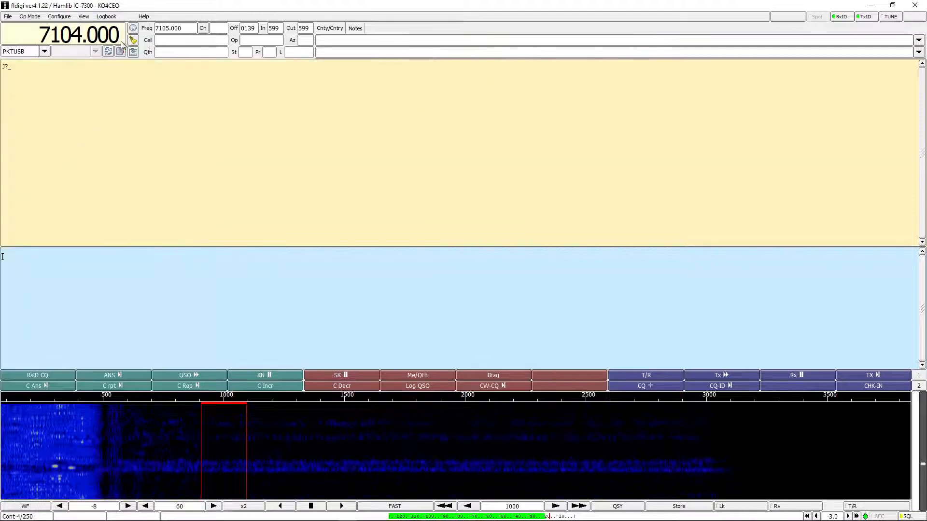
click(89, 19)
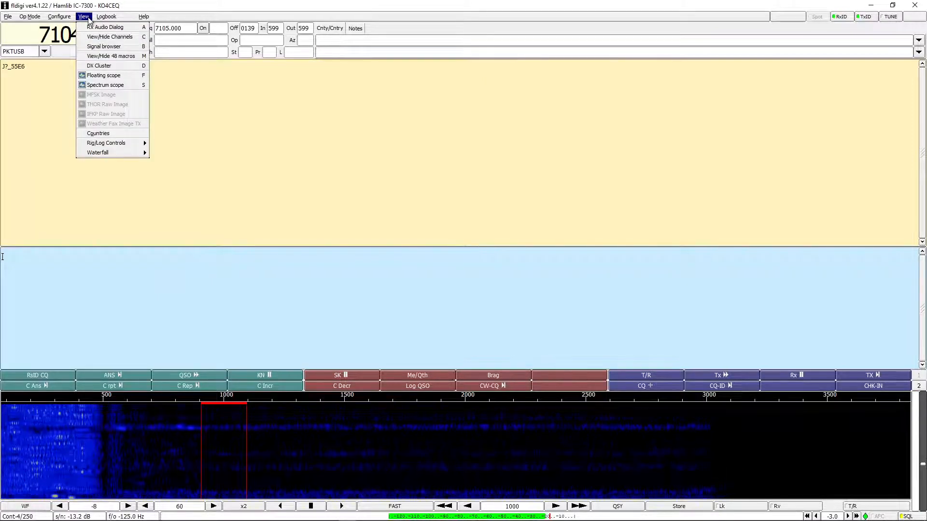
click(121, 56)
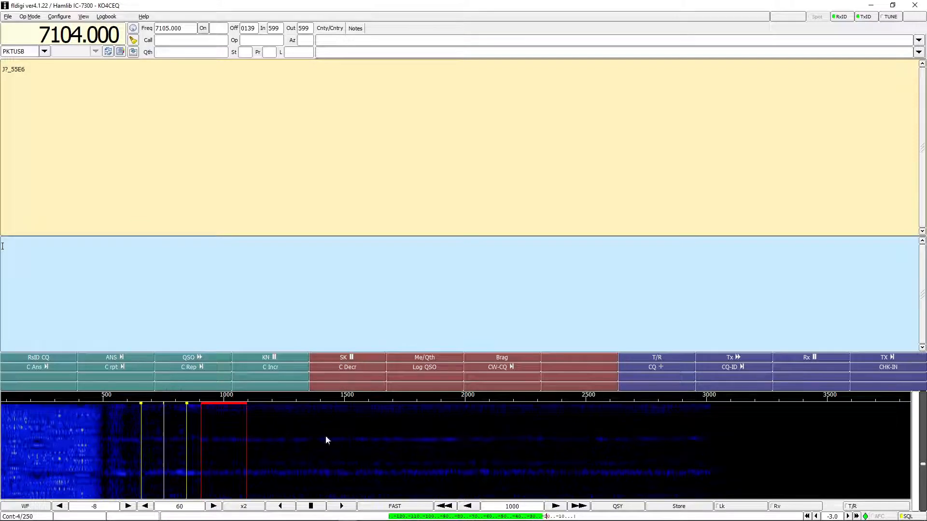